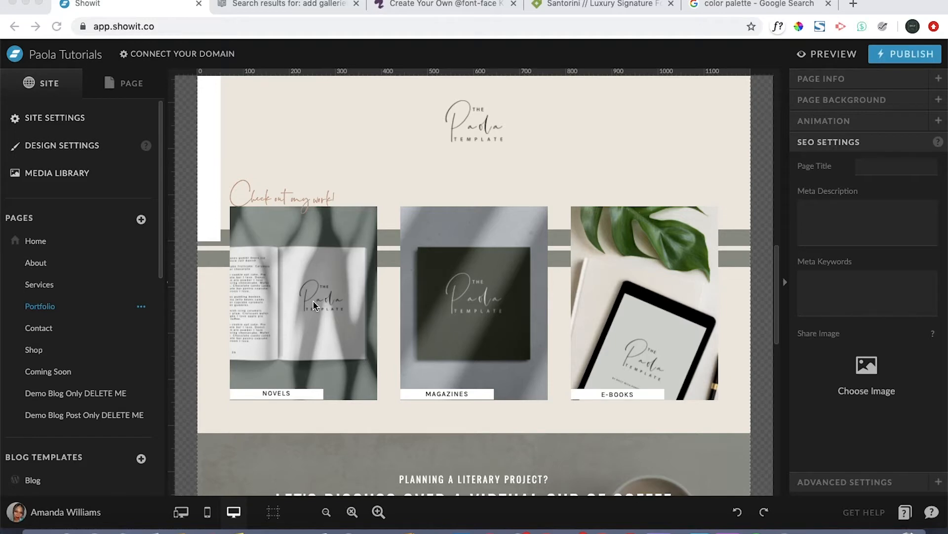
# Step: Replace the Novels category image on the Portfolio page with 01.jpg from the Paola folder
pyautogui.click(313, 305)
pyautogui.doubleClick(313, 305)
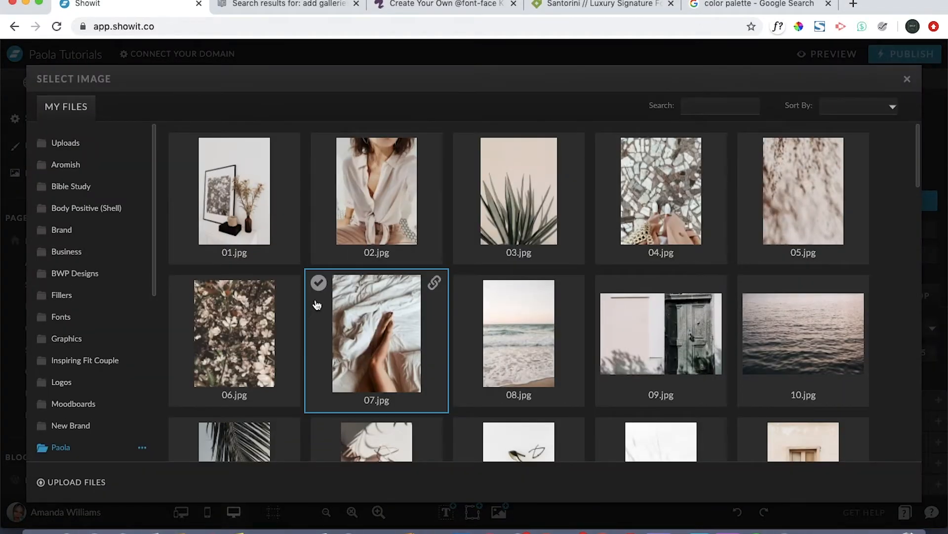
pyautogui.scroll(-3, 317, 304)
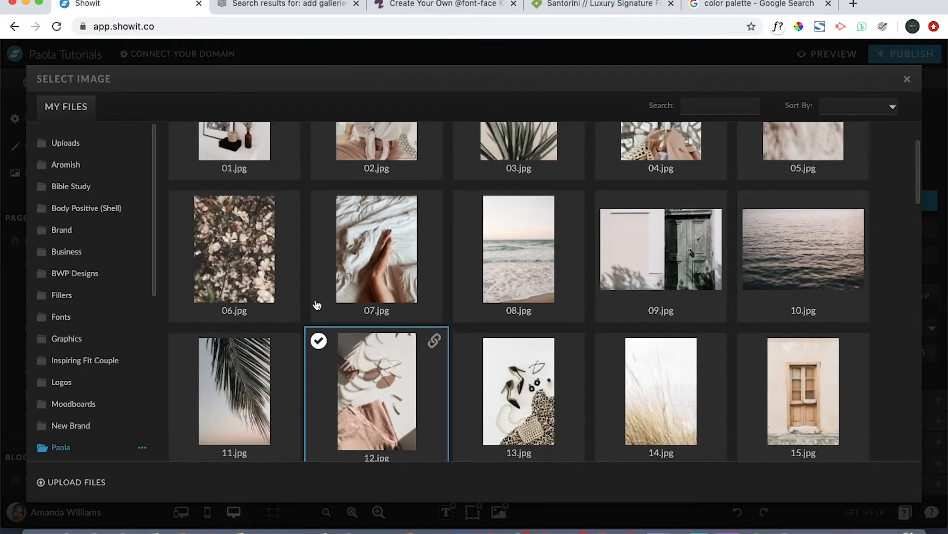
pyautogui.scroll(3, 317, 304)
pyautogui.doubleClick(235, 198)
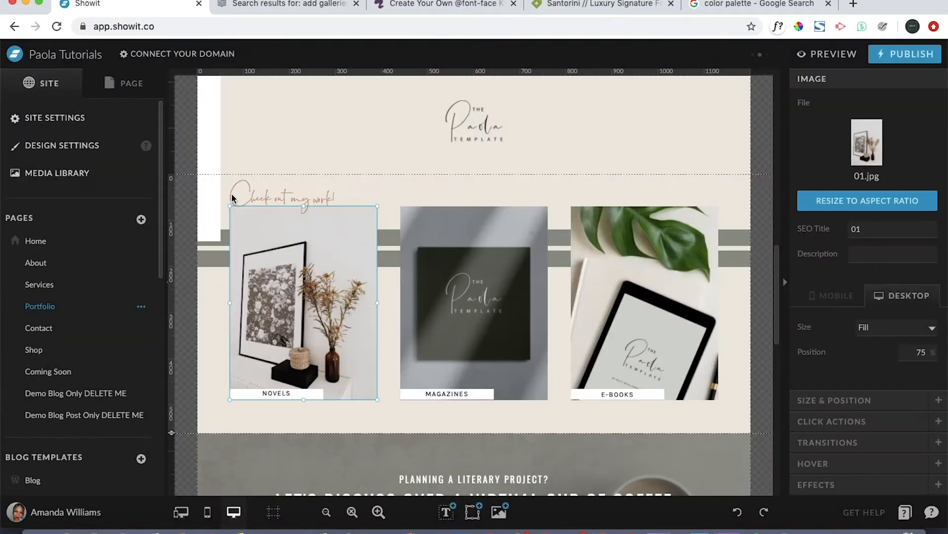
# Step: Replace the Magazines category image with 03.jpg and the E-Books category image with 05.jpg
pyautogui.doubleClick(514, 285)
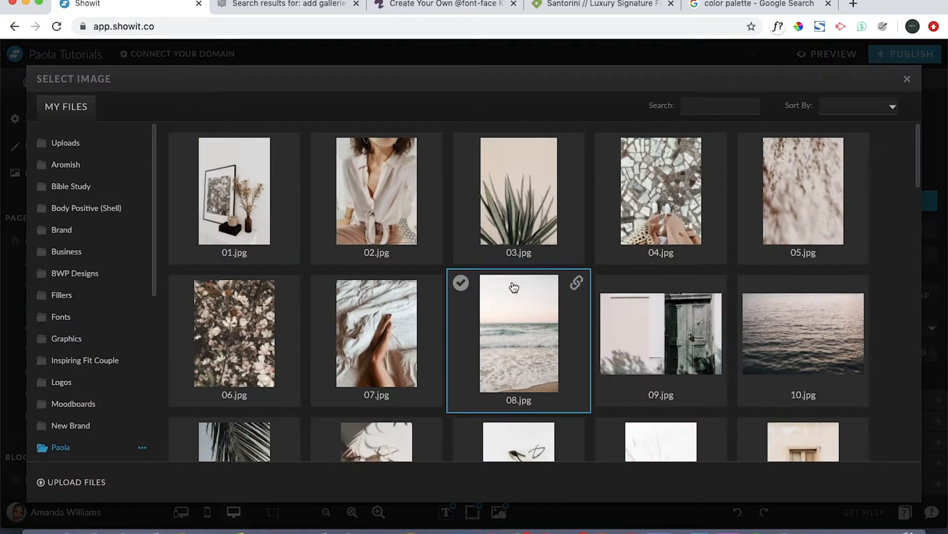
pyautogui.doubleClick(514, 198)
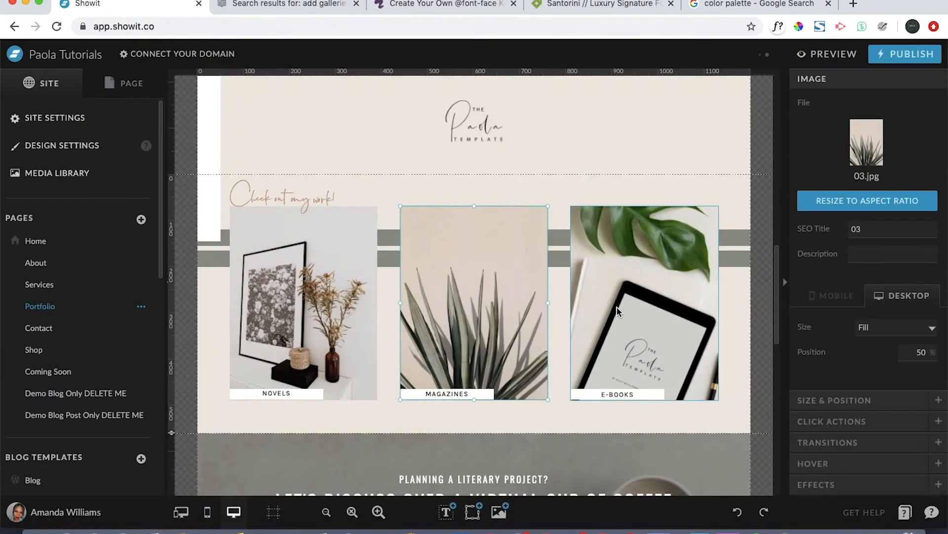
pyautogui.doubleClick(617, 312)
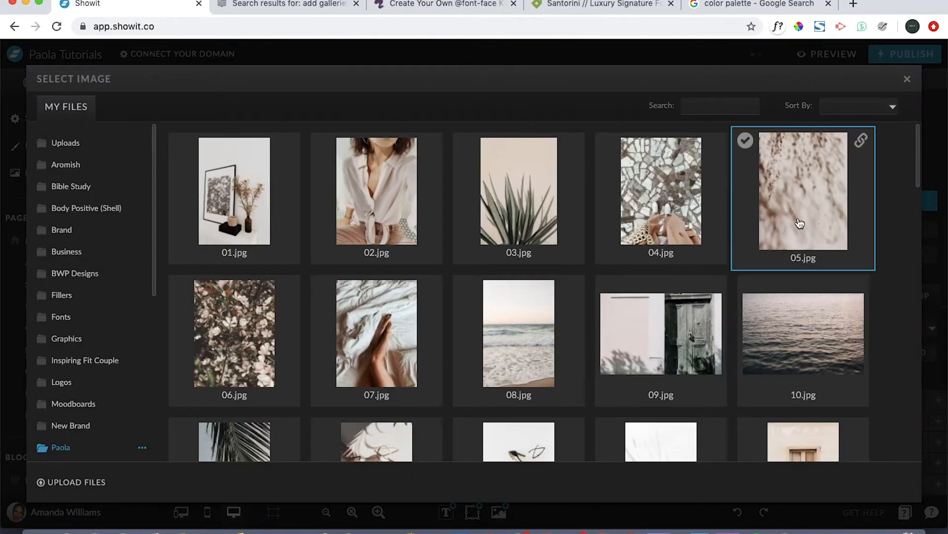
pyautogui.doubleClick(800, 223)
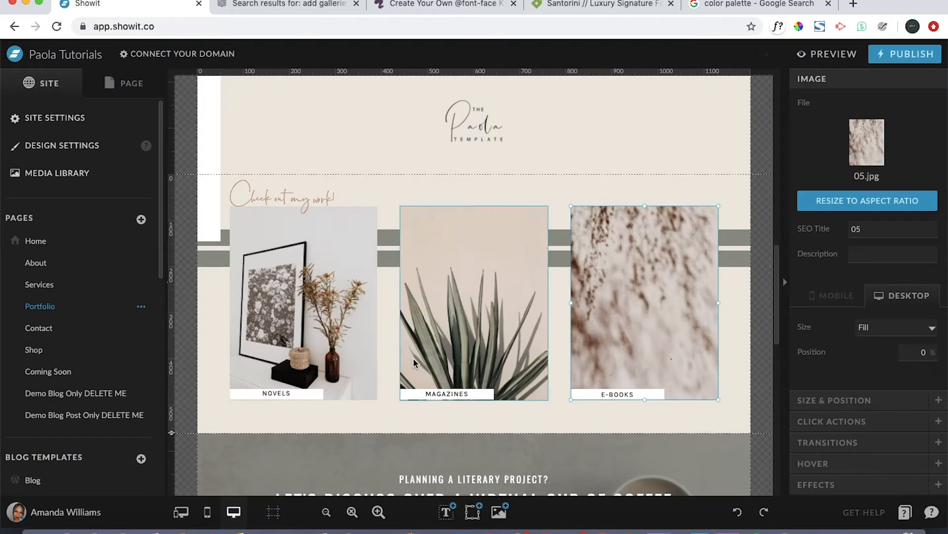
# Step: Show the Portfolio page's layers and look through the Services & Gallery canvas down to its category gallery views
pyautogui.click(142, 91)
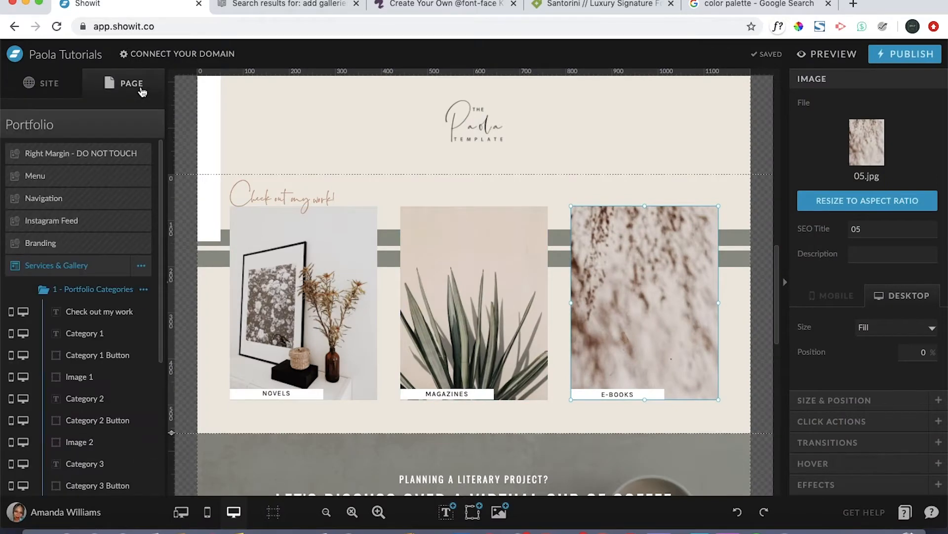
pyautogui.scroll(-1, 66, 355)
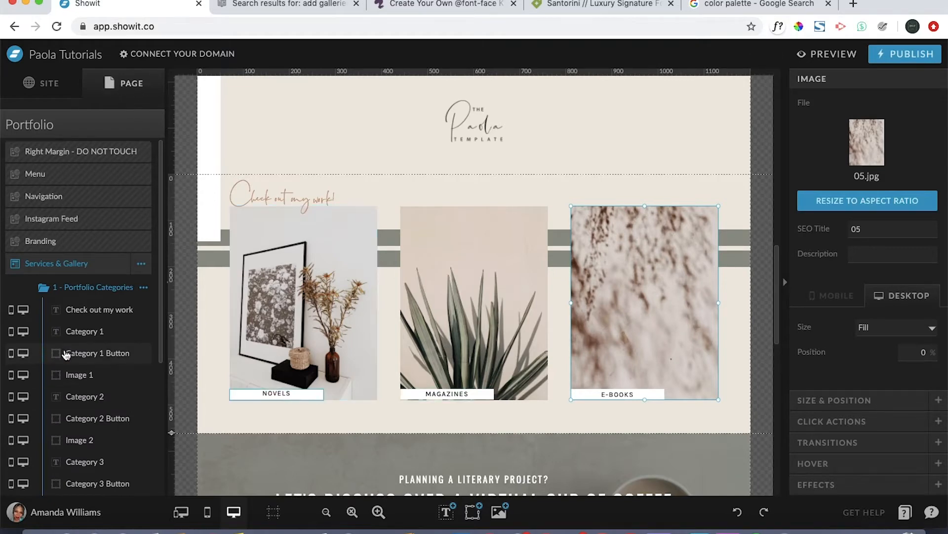
pyautogui.scroll(-5, 66, 354)
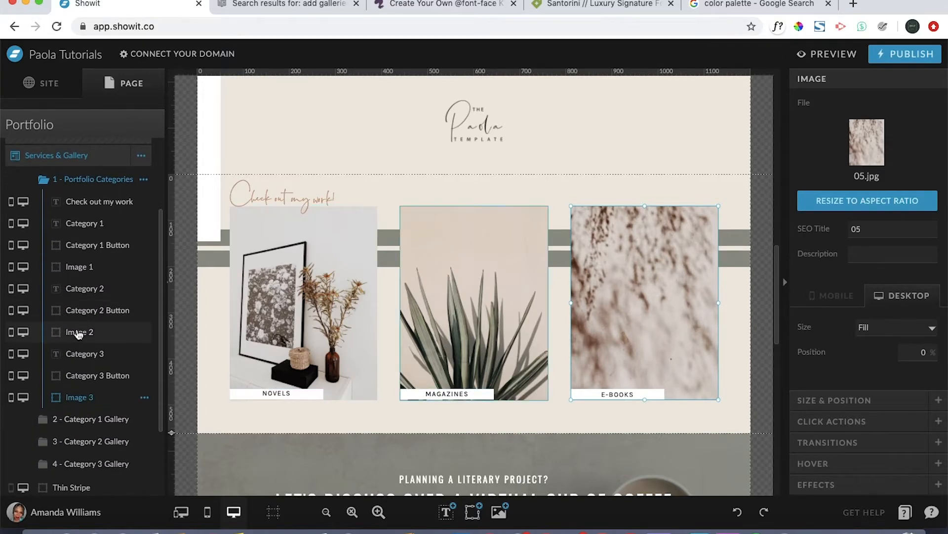
pyautogui.scroll(-3, 86, 395)
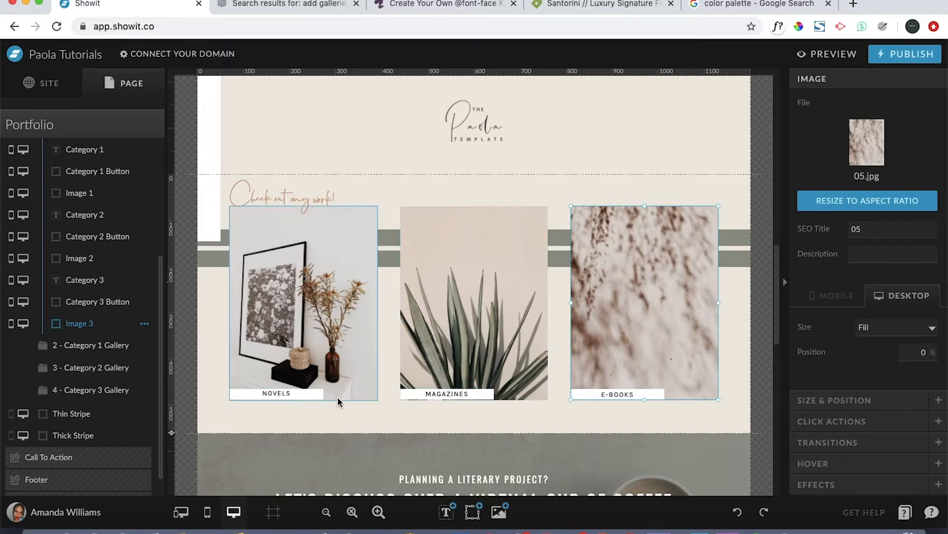
# Step: Change the Novels label to HOME DECOR and the Magazines label to GARDENING
pyautogui.click(285, 394)
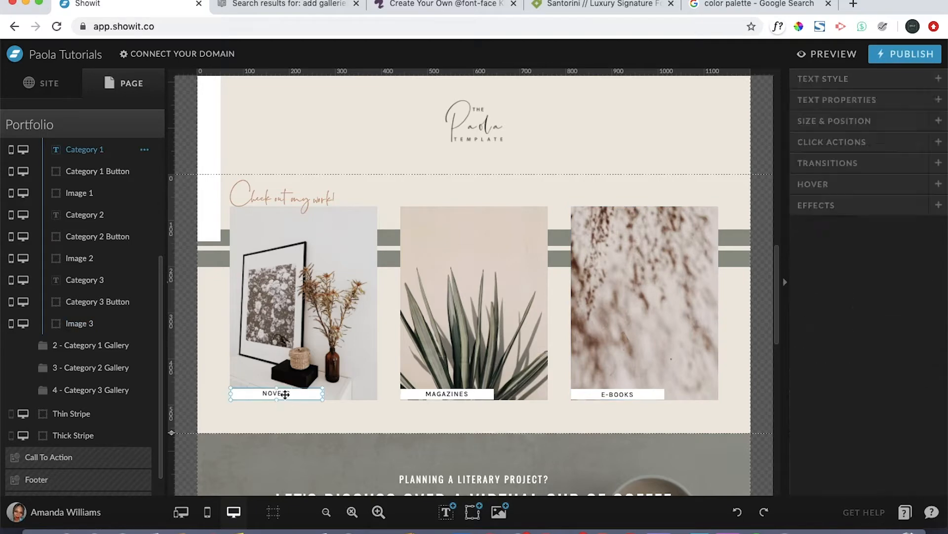
pyautogui.doubleClick(285, 394)
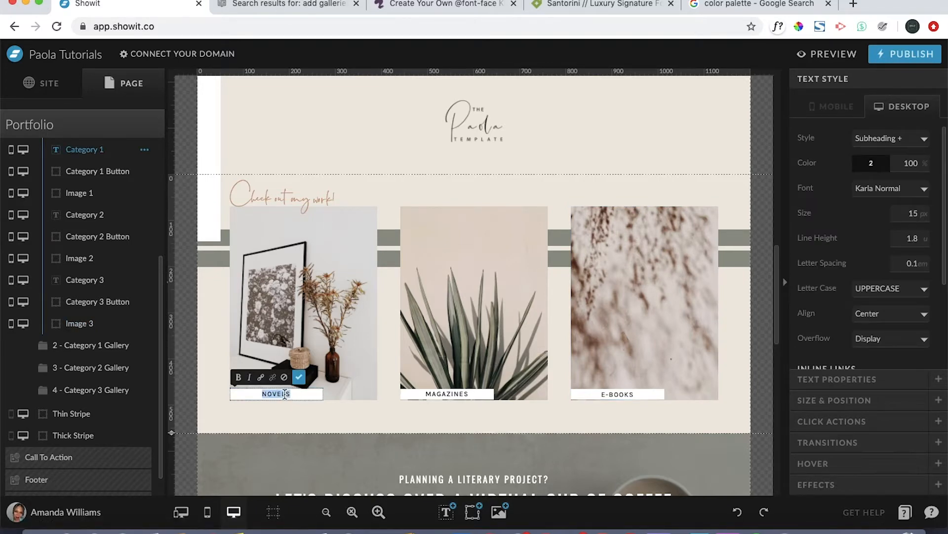
pyautogui.write('HOME DECOR')
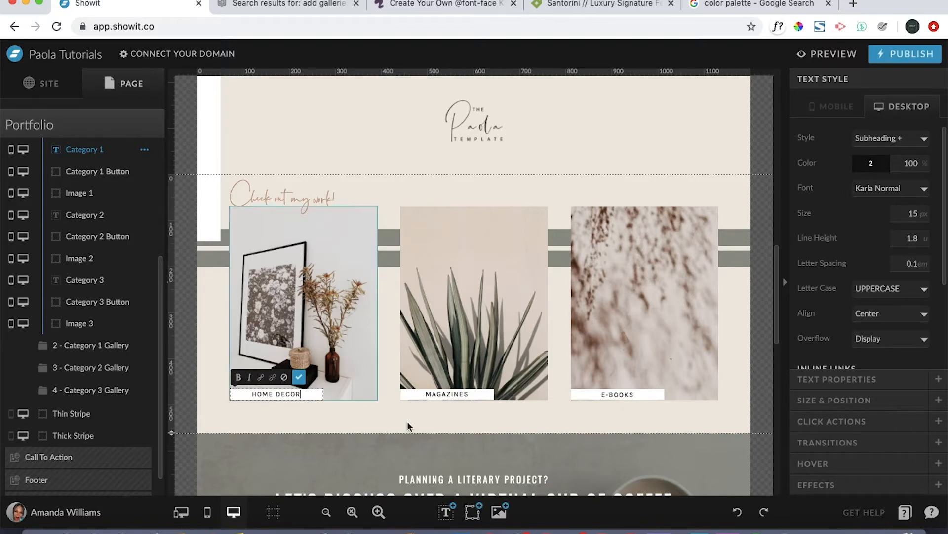
pyautogui.press('Escape')
pyautogui.doubleClick(465, 394)
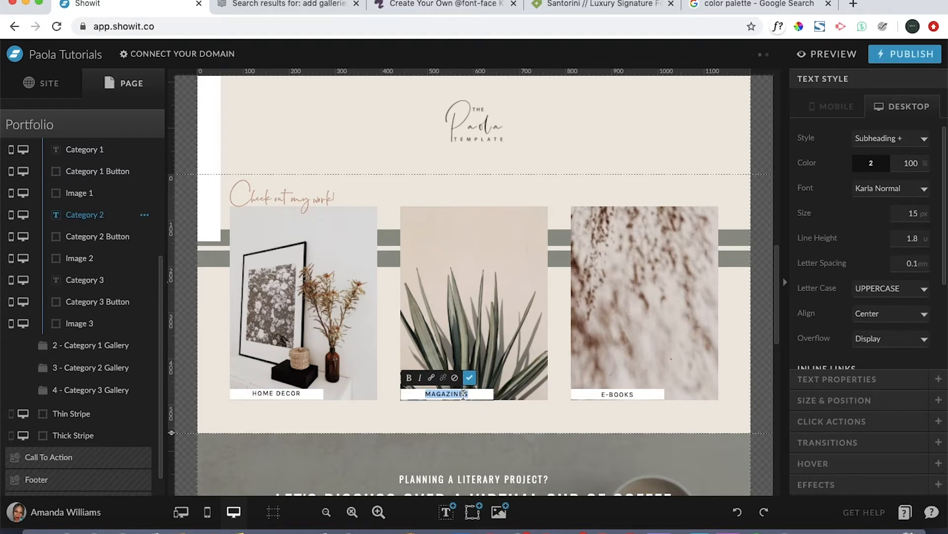
pyautogui.write('GARDENING')
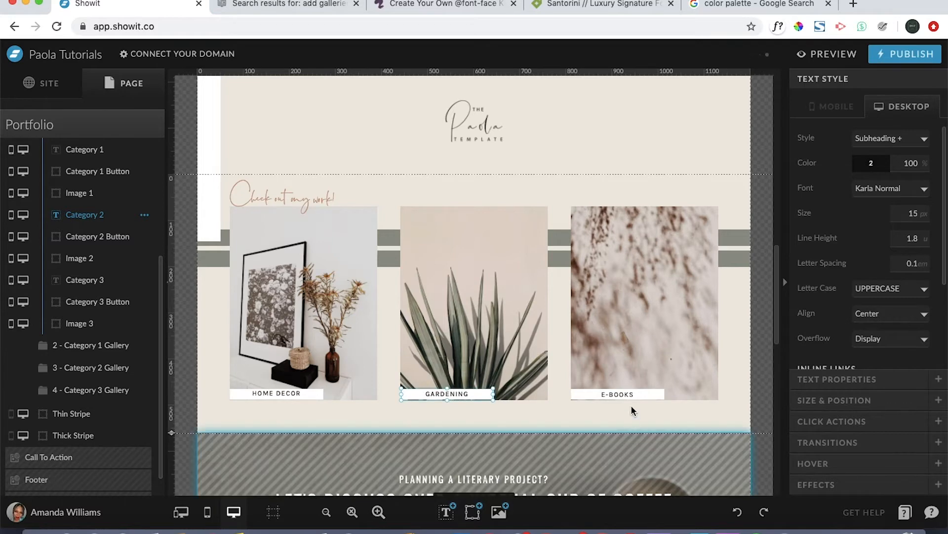
# Step: Replace the image of the E-Books category with 04.jpg
pyautogui.doubleClick(620, 393)
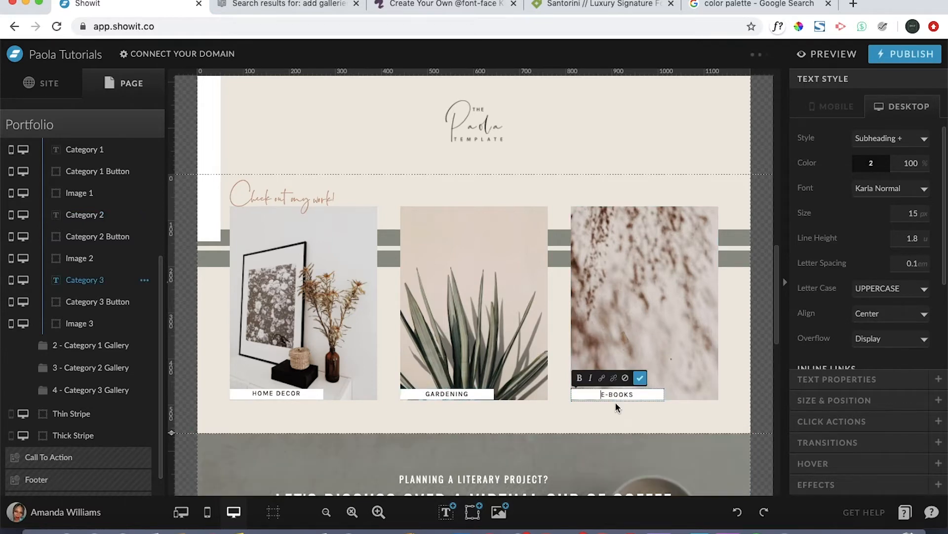
pyautogui.doubleClick(652, 313)
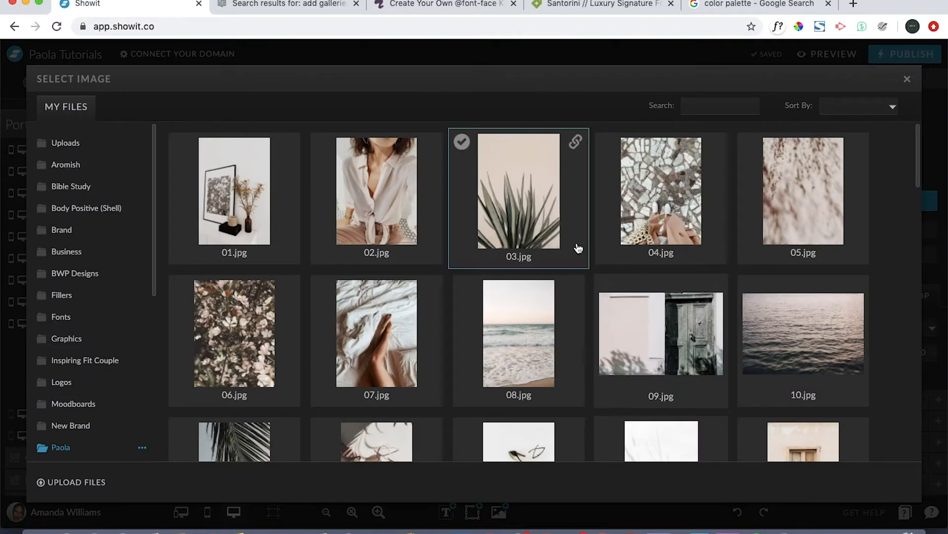
pyautogui.click(665, 237)
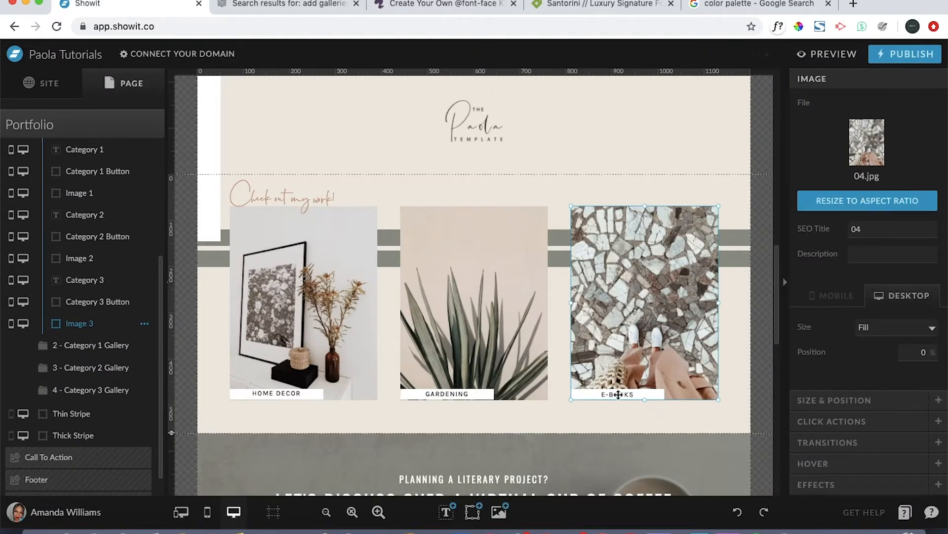
# Step: Change the E-Books label under the third category image to LANDSCAPING and deselect it
pyautogui.click(616, 394)
pyautogui.doubleClick(616, 394)
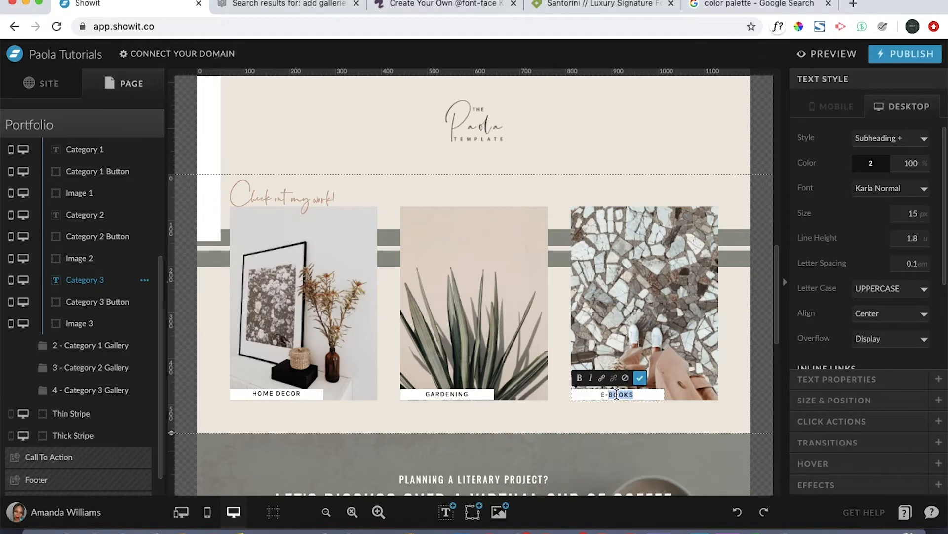
pyautogui.tripleClick(617, 394)
pyautogui.write('LANDSCAPING')
pyautogui.click(739, 373)
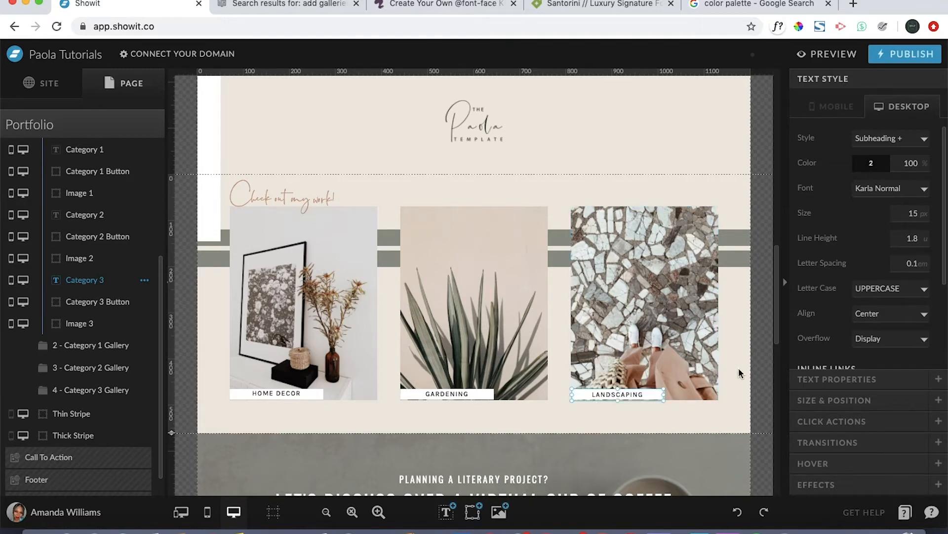
pyautogui.click(739, 373)
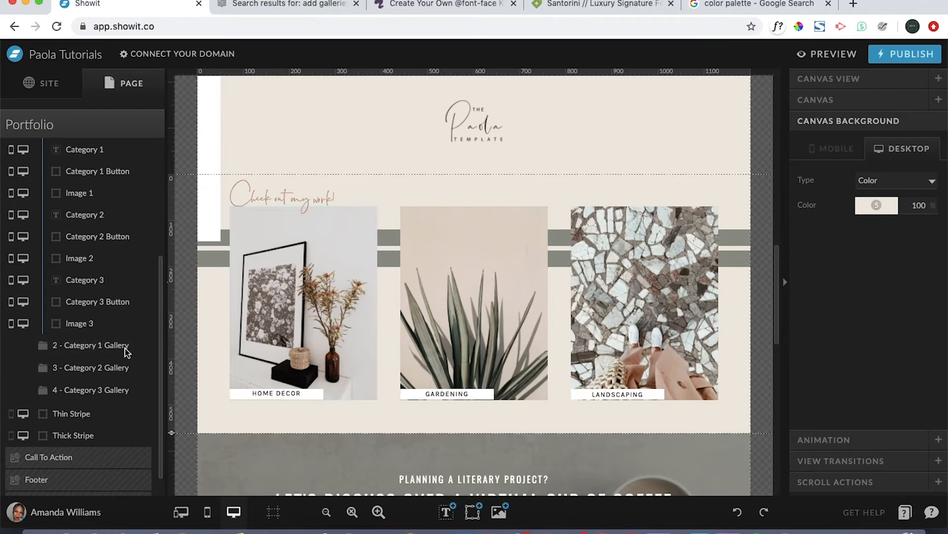
# Step: Switch to the Category 1 Gallery view and open the image manager of its Category 1 Portfolio gallery
pyautogui.click(89, 346)
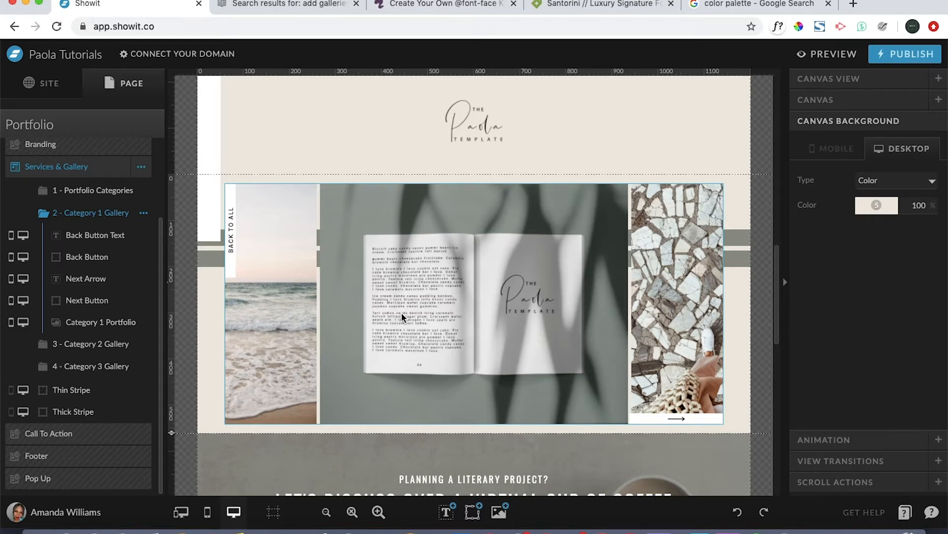
pyautogui.click(515, 305)
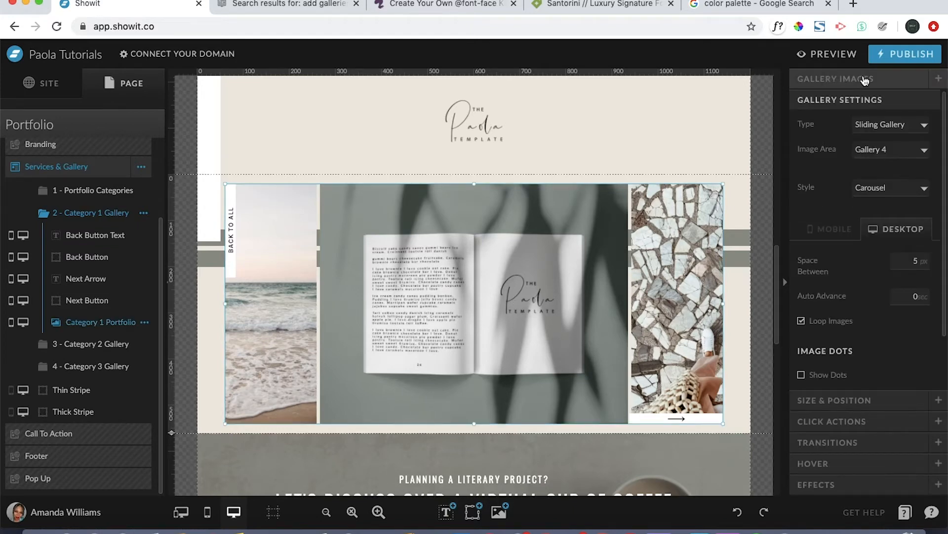
pyautogui.click(864, 80)
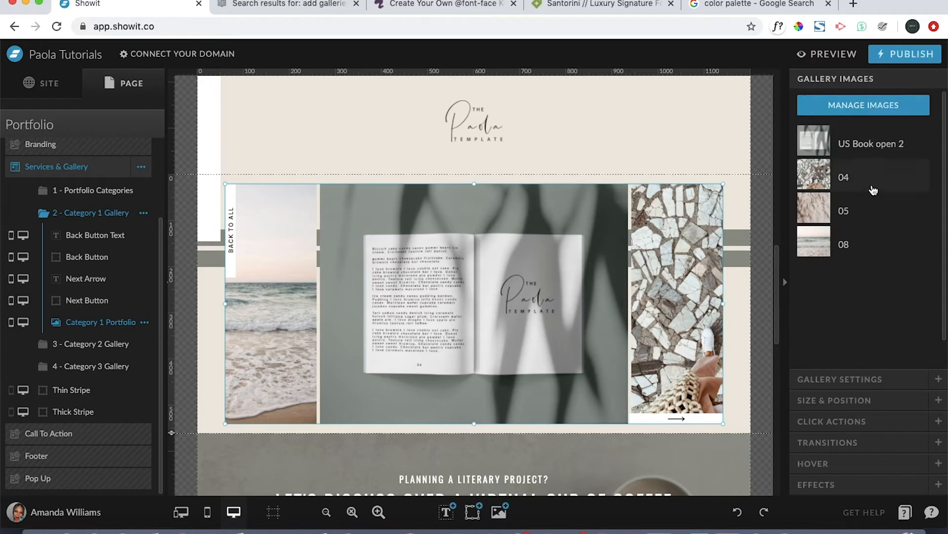
pyautogui.click(882, 108)
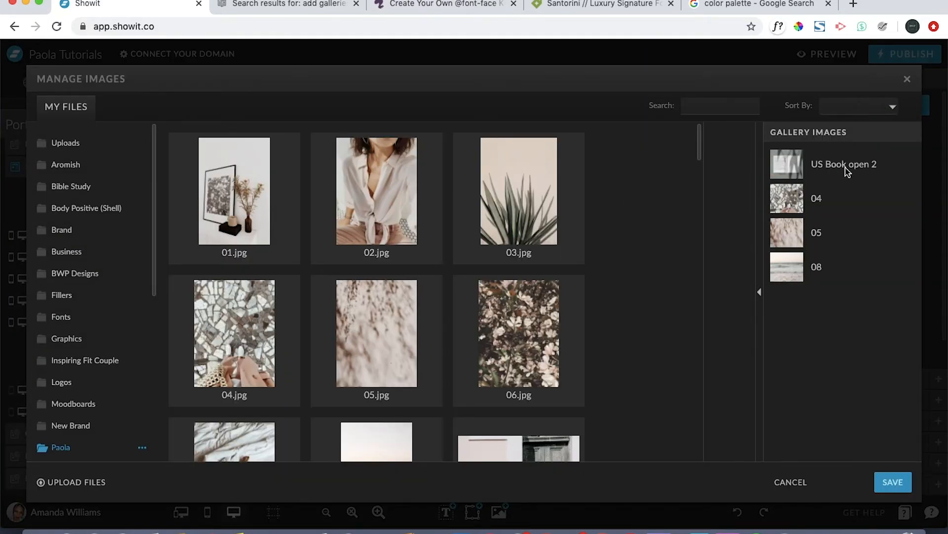
# Step: Remove image 08 from the Category 1 Portfolio gallery's images
pyautogui.click(800, 173)
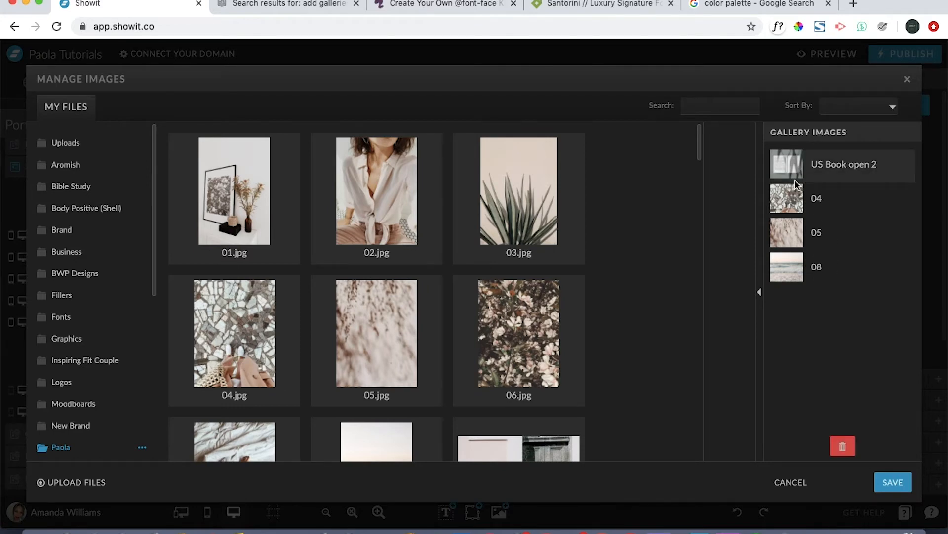
pyautogui.click(787, 279)
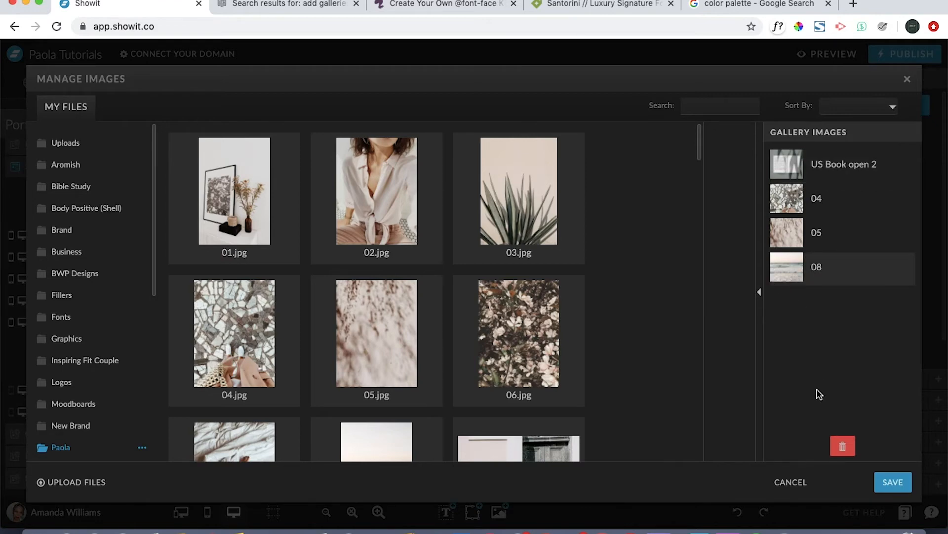
pyautogui.click(845, 449)
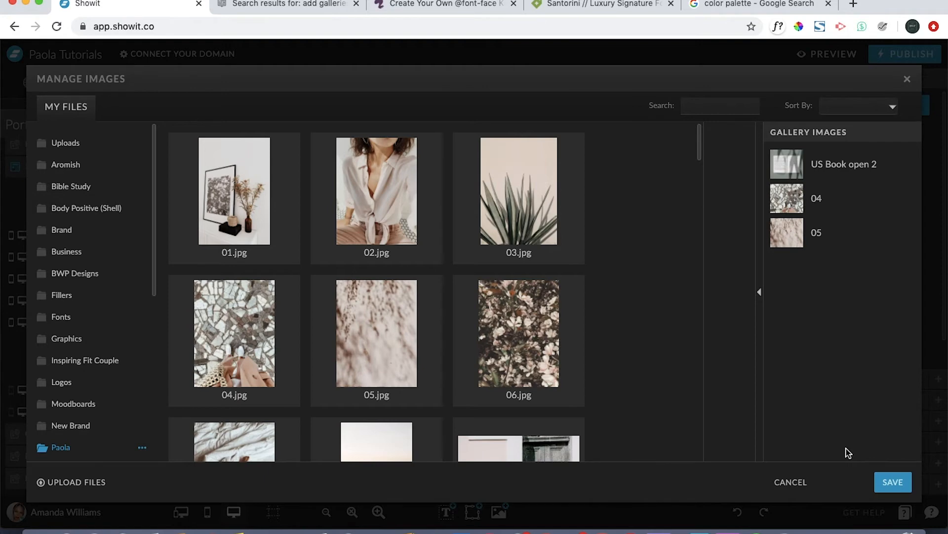
# Step: Add 08.jpg from the Paola folder to the Category 1 Portfolio gallery and save the gallery images
pyautogui.scroll(-3, 566, 299)
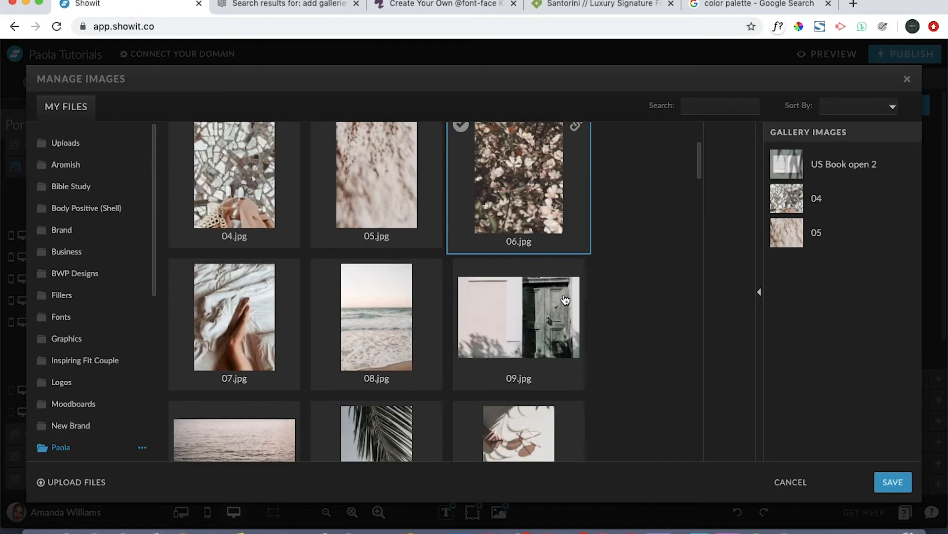
pyautogui.scroll(-2, 566, 299)
pyautogui.click(386, 248)
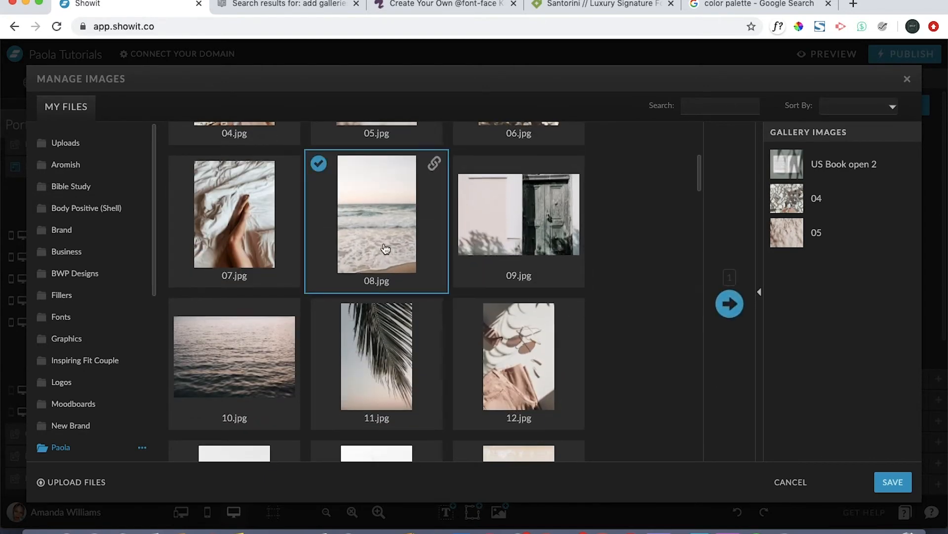
pyautogui.click(729, 304)
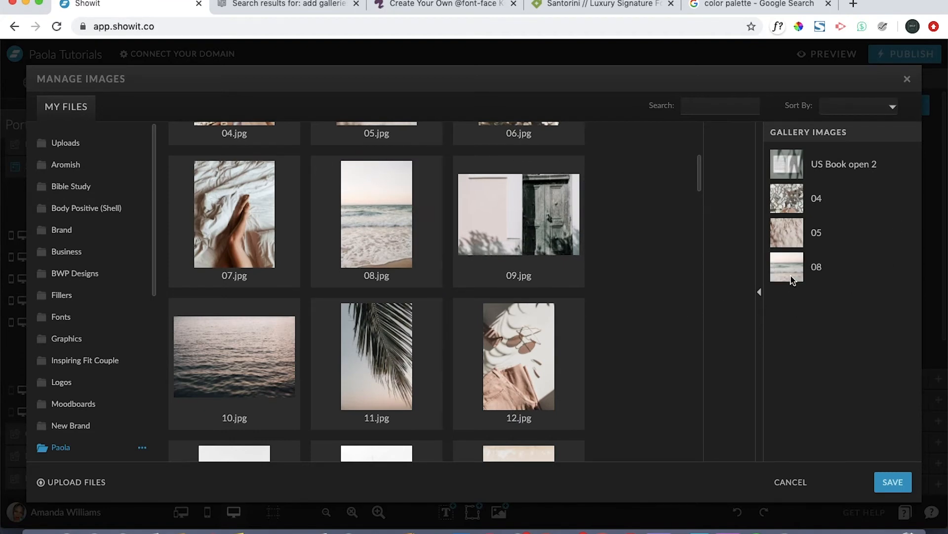
pyautogui.click(892, 483)
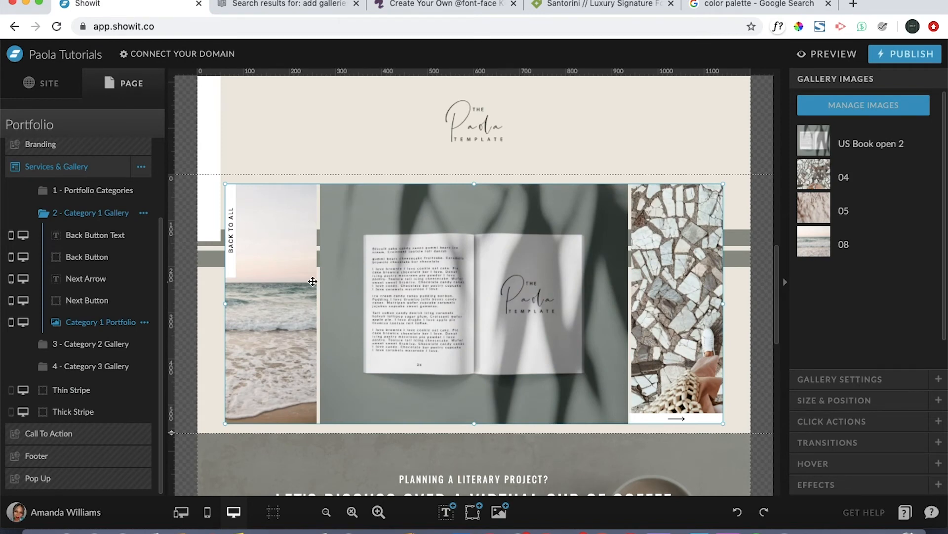
# Step: Display the Category 2 Gallery view and the Category 3 Gallery view of the Services & Gallery canvas
pyautogui.click(91, 348)
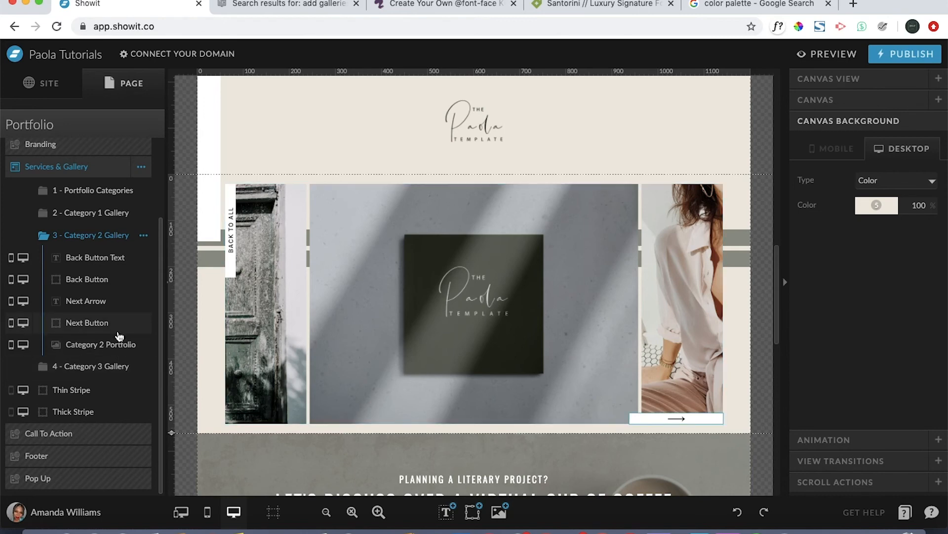
pyautogui.click(112, 366)
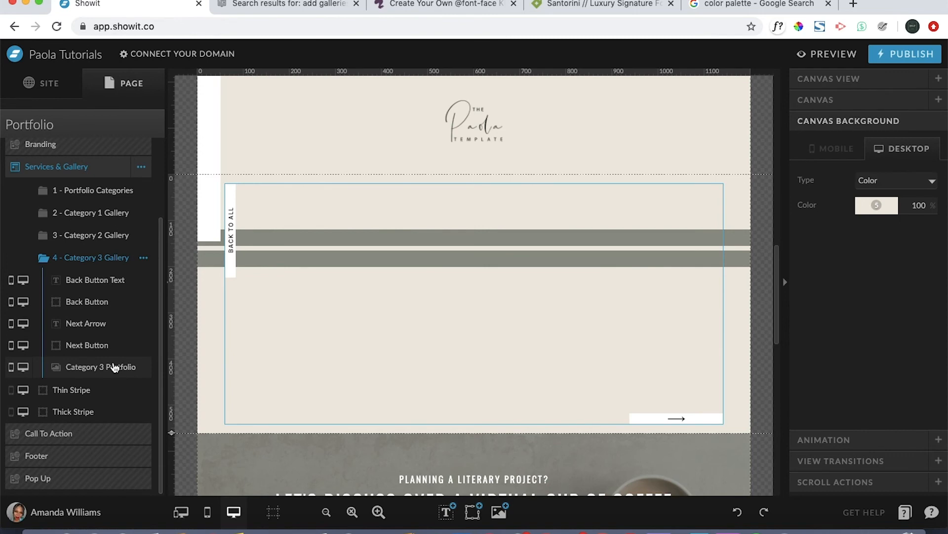